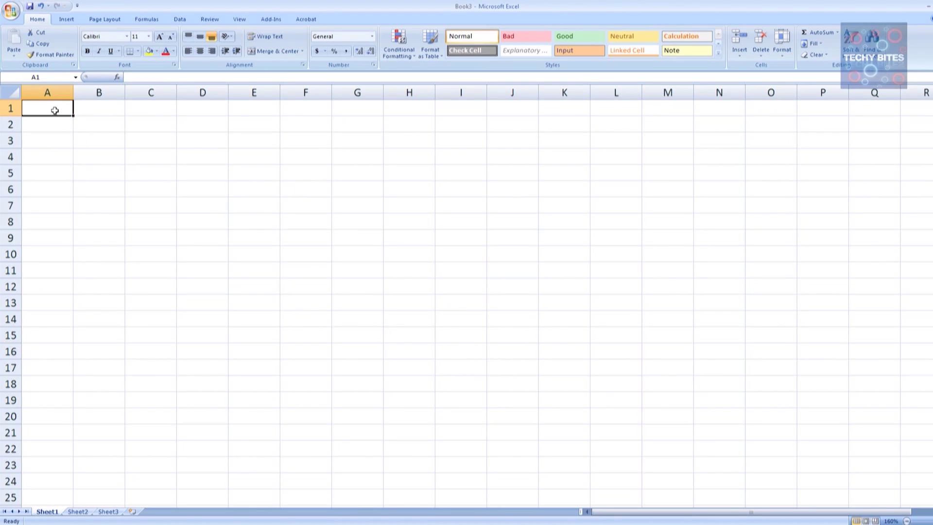
Enter 'Principal (PV)' in A1 and widen column A to fit it
{"action": "type", "text": "Princ"}
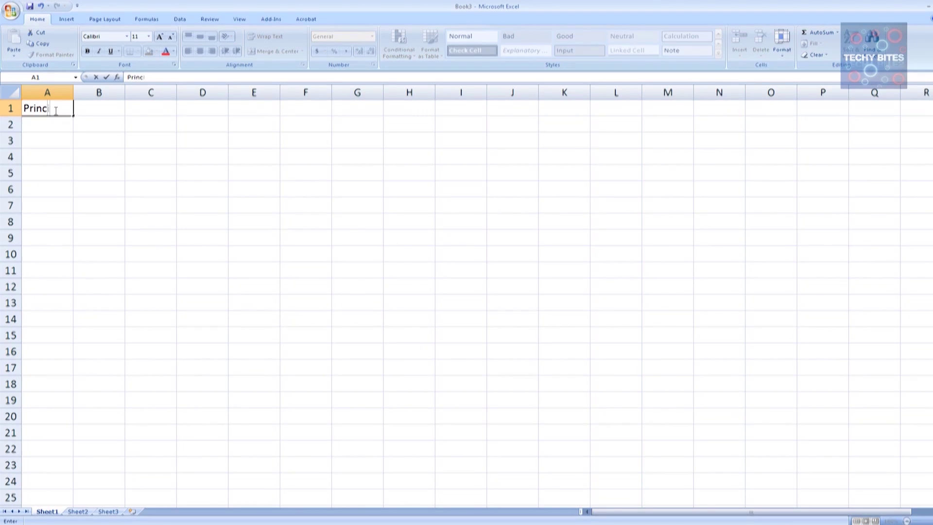
{"action": "type", "text": "ipal (PV)"}
{"action": "left_click", "coordinate": [99, 155]}
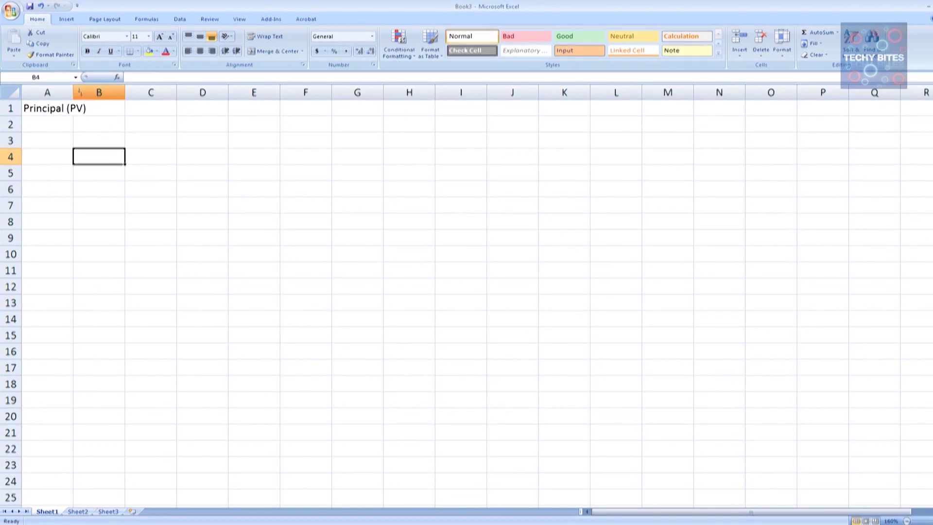
{"action": "left_click_drag", "start_coordinate": [74, 92], "coordinate": [96, 92]}
Enter 'Rate (R)', 'Period (n)' and 'Interest - Yearly Compounded' in B1, C1 and D1
{"action": "left_click", "coordinate": [106, 106]}
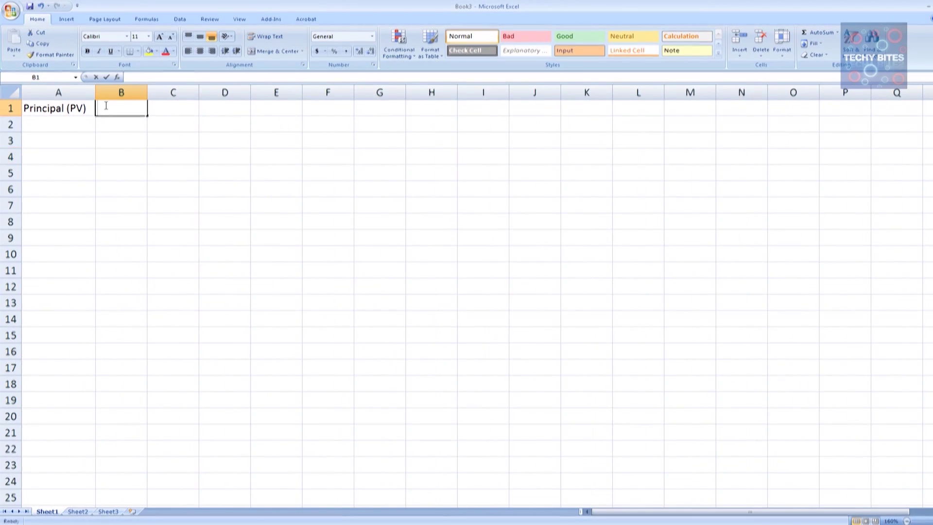
{"action": "type", "text": "R"}
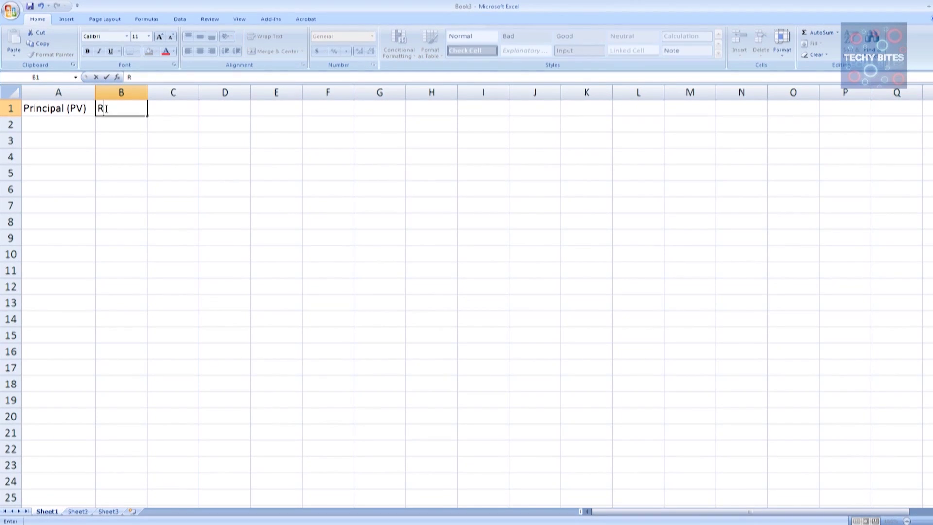
{"action": "type", "text": "ate (R)"}
{"action": "left_click", "coordinate": [179, 106]}
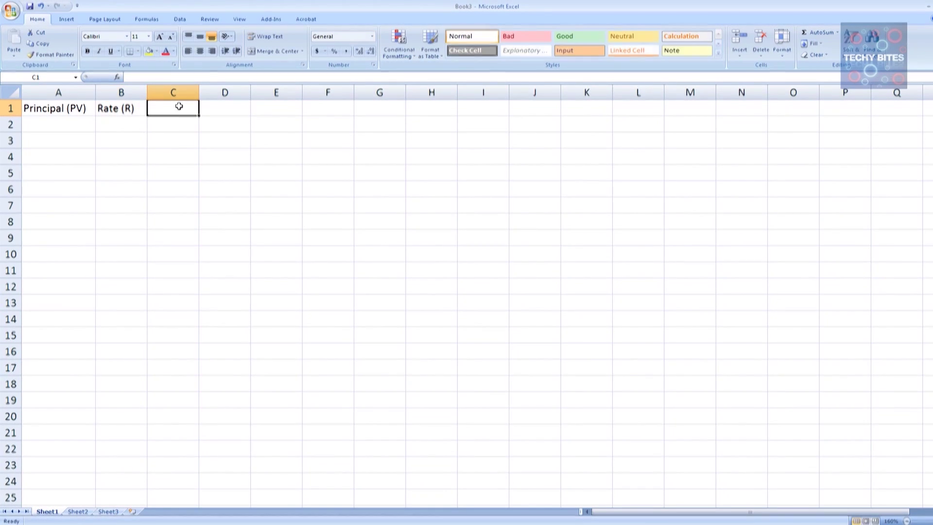
{"action": "type", "text": "Perio"}
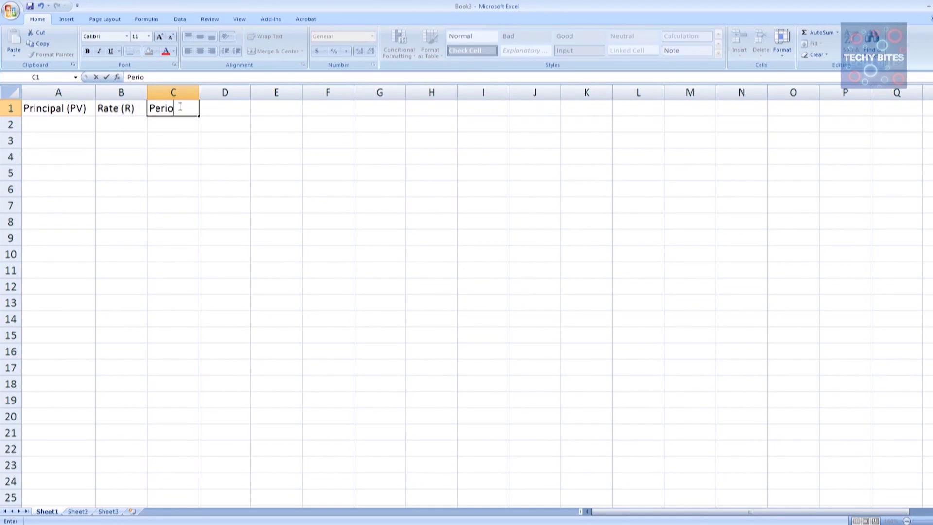
{"action": "type", "text": "d (n)"}
{"action": "left_click", "coordinate": [222, 140]}
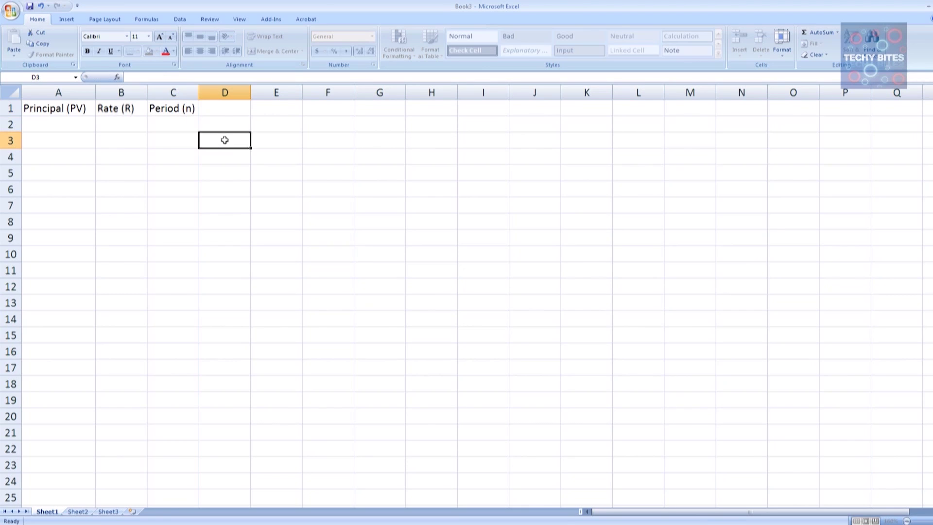
{"action": "left_click", "coordinate": [223, 113]}
{"action": "type", "text": "Interest "}
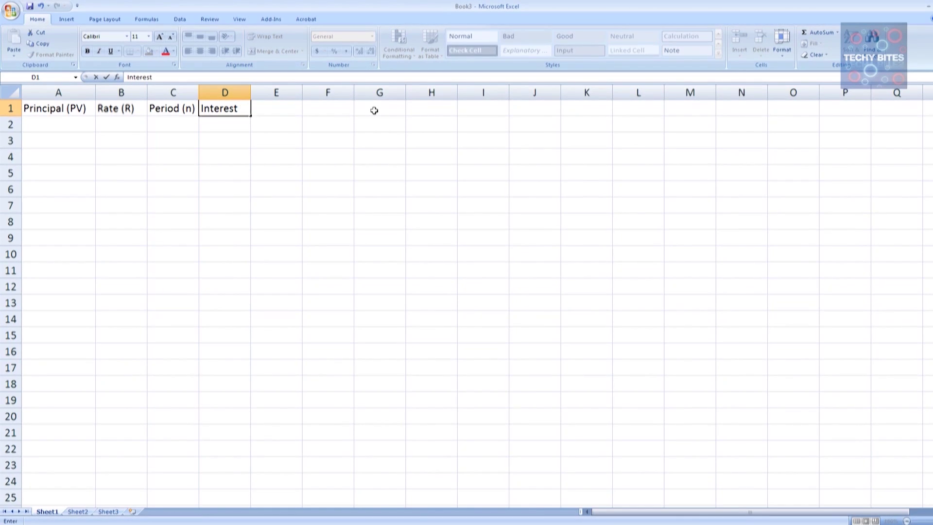
{"action": "type", "text": "- Yearly Compounded"}
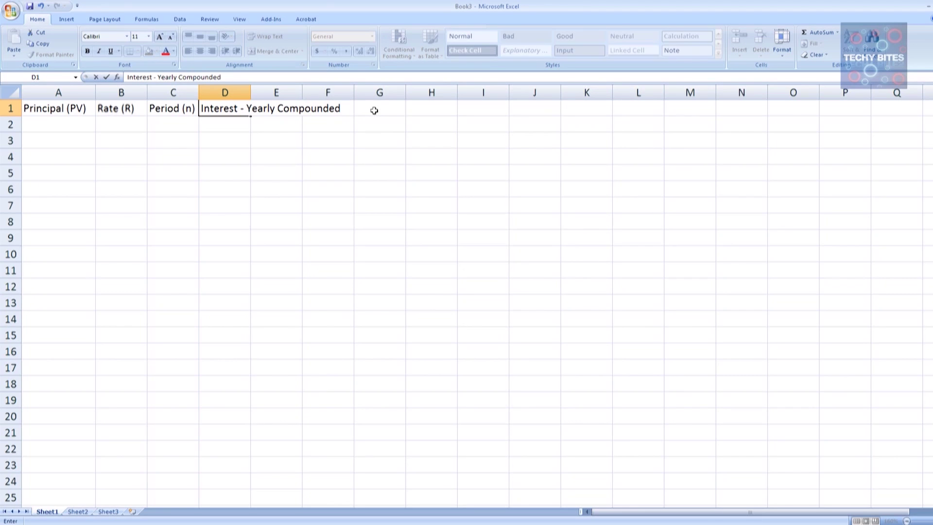
Widen column D, then put 'Interest - Half - Yearly Compounded' in E1 and widen column E
{"action": "left_click", "coordinate": [362, 131]}
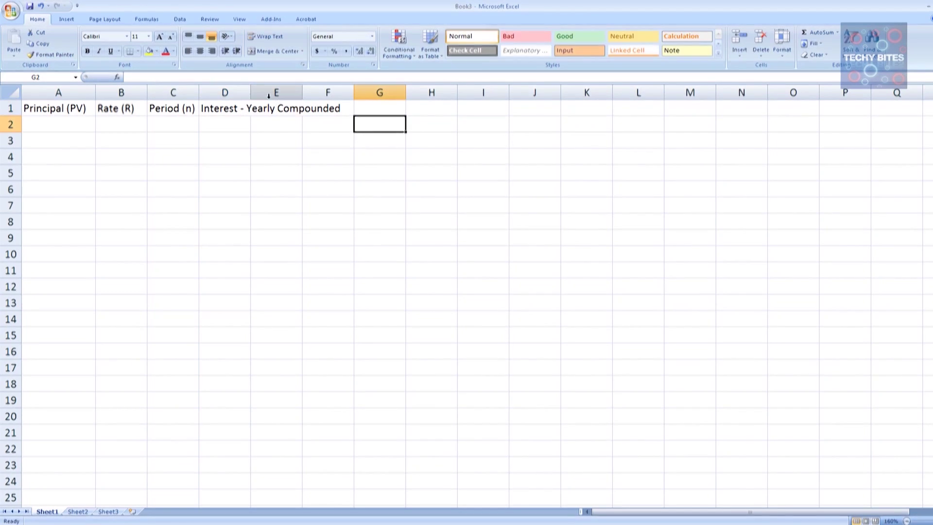
{"action": "left_click_drag", "start_coordinate": [253, 91], "coordinate": [346, 92]}
{"action": "left_click", "coordinate": [378, 105]}
{"action": "type", "text": "I"}
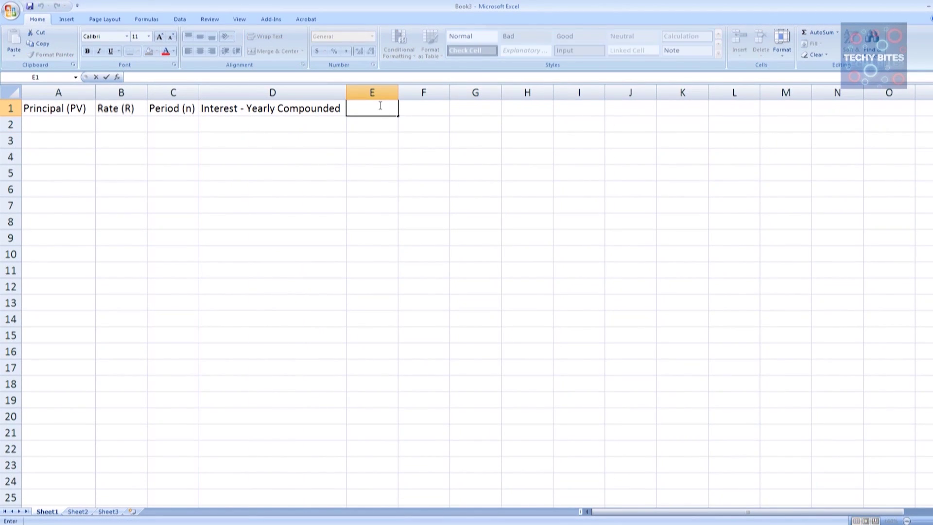
{"action": "type", "text": "nterest - Half - Ye"}
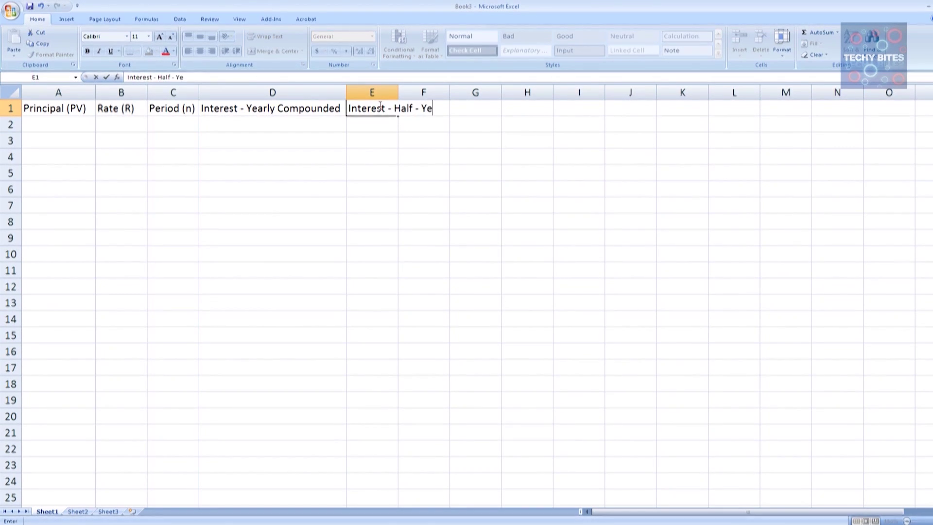
{"action": "type", "text": "arly Compounded"}
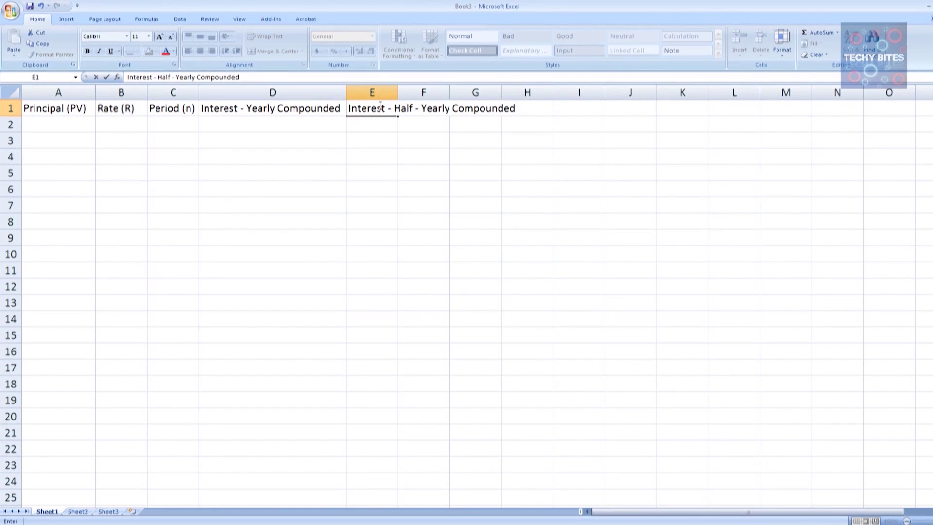
{"action": "left_click", "coordinate": [392, 146]}
{"action": "left_click_drag", "start_coordinate": [398, 92], "coordinate": [517, 132]}
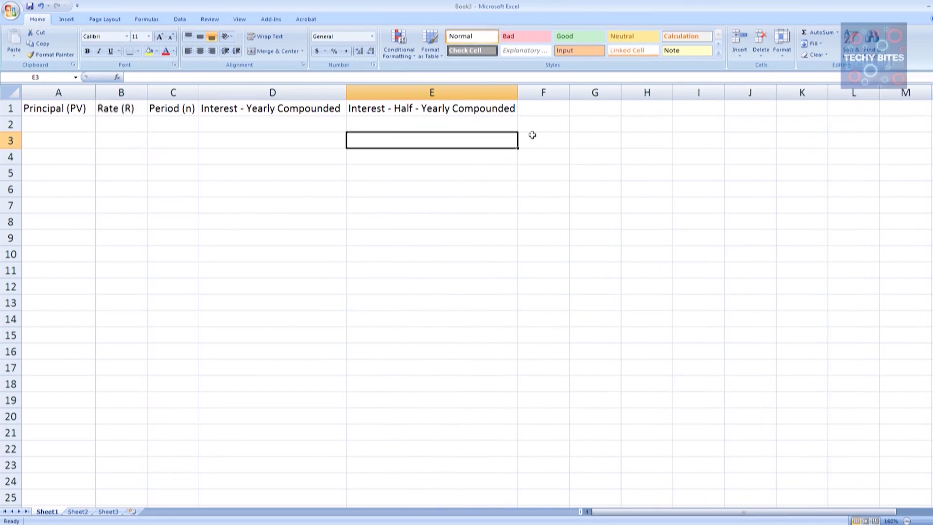
Add 'Interest - Quarterly Compounded' in F1 and 'Interest - Monthly Compounded' in G1, widening both columns
{"action": "left_click", "coordinate": [551, 106]}
{"action": "type", "text": "Interest"}
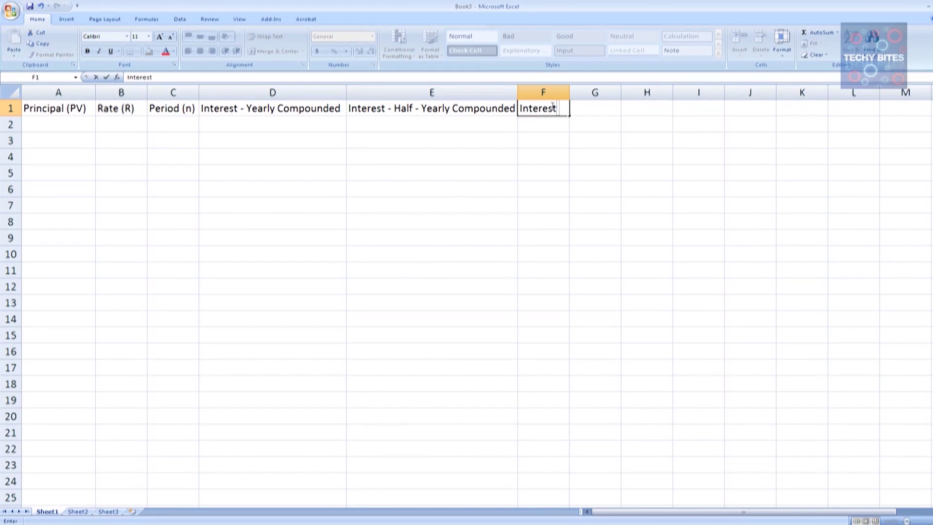
{"action": "type", "text": " - Quarterly C"}
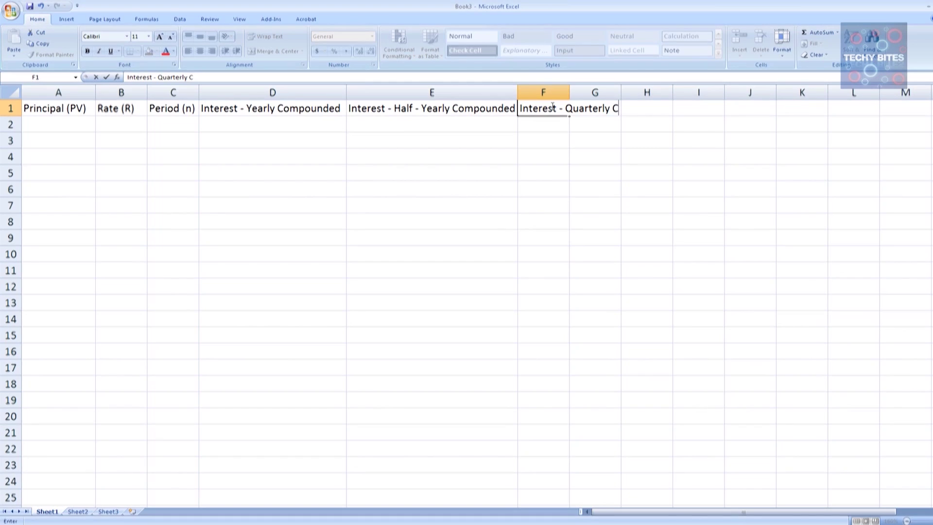
{"action": "type", "text": "ompounded"}
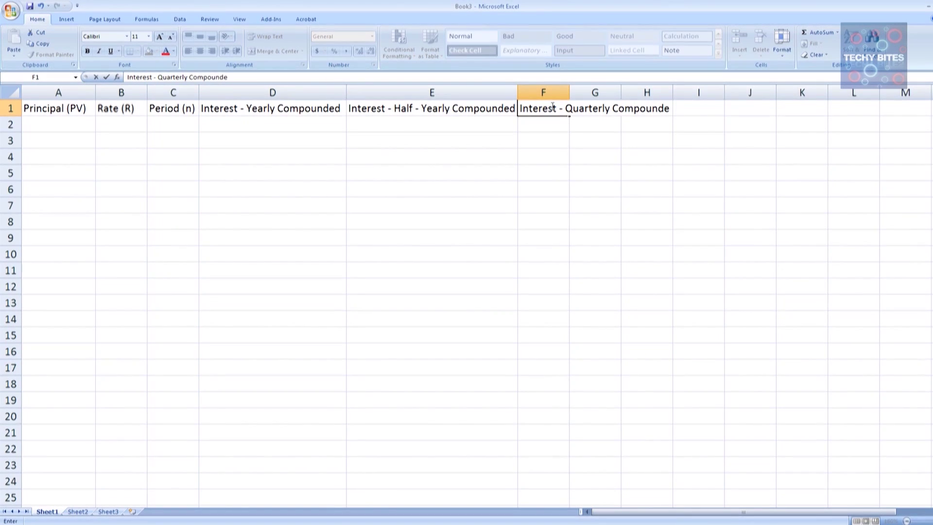
{"action": "left_click", "coordinate": [578, 140]}
{"action": "left_click_drag", "start_coordinate": [571, 94], "coordinate": [826, 96]}
{"action": "left_click", "coordinate": [708, 108]}
{"action": "type", "text": "Interest - "}
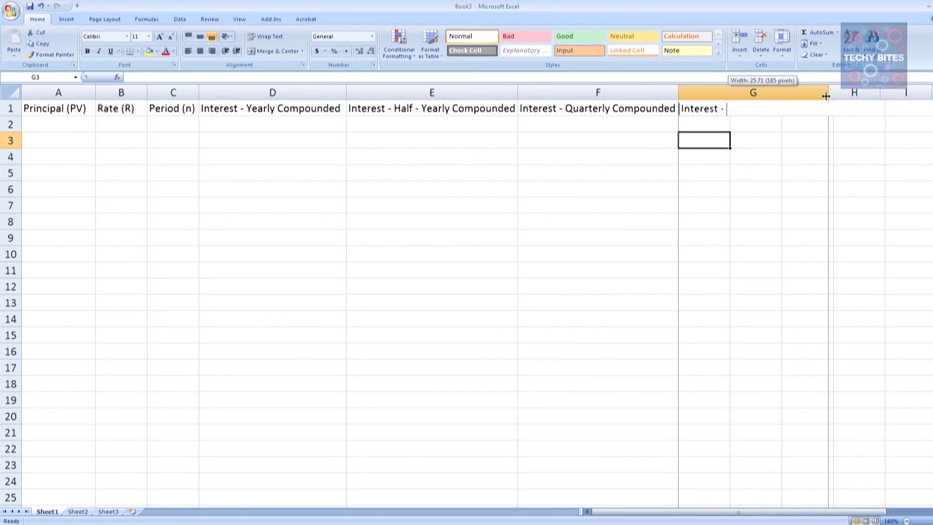
{"action": "type", "text": "Monthly Compounded"}
{"action": "left_click_drag", "start_coordinate": [826, 96], "coordinate": [825, 95]}
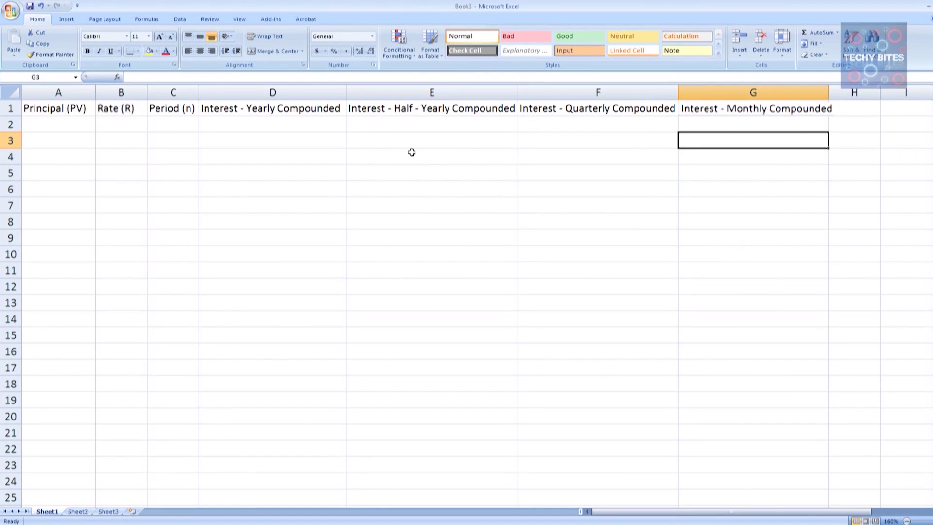
Enter 5000 in A2, 10.5 in B2 and 3 in C2
{"action": "left_click", "coordinate": [60, 122]}
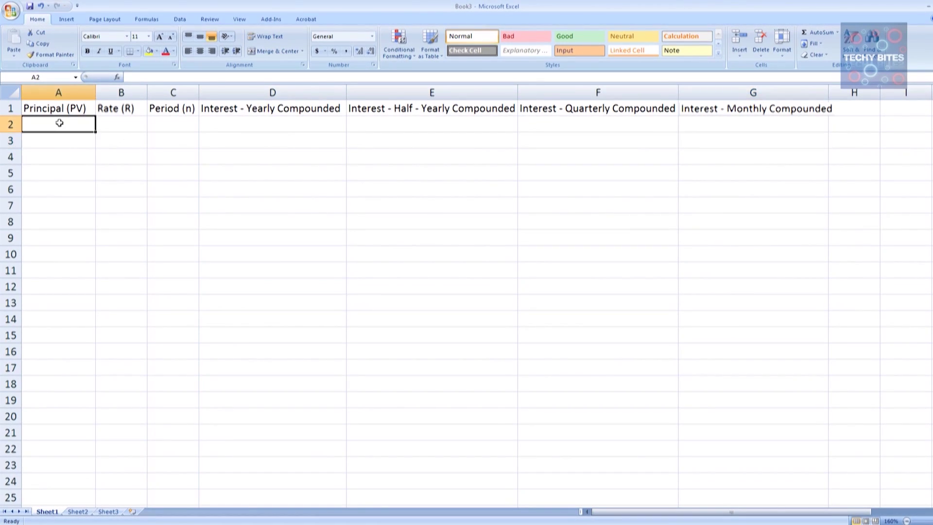
{"action": "type", "text": "5000"}
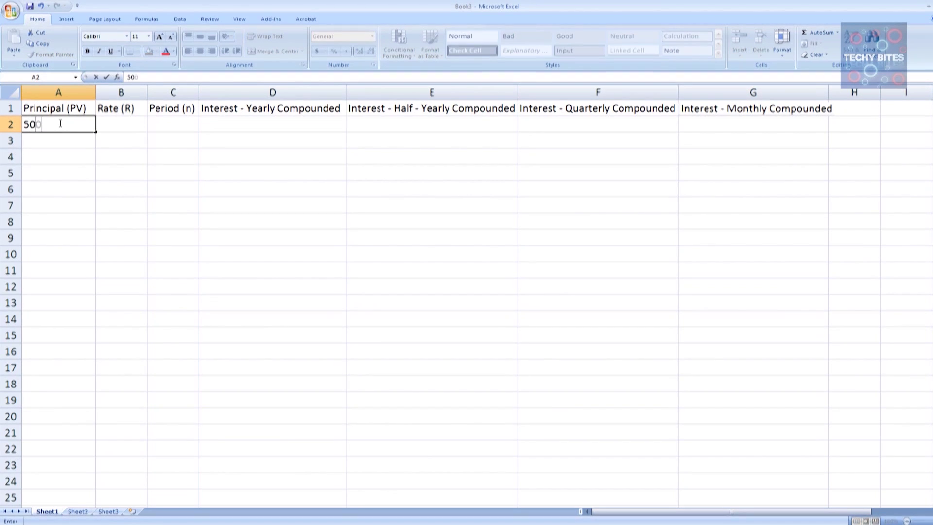
{"action": "left_click", "coordinate": [130, 125]}
{"action": "type", "text": "10.5"}
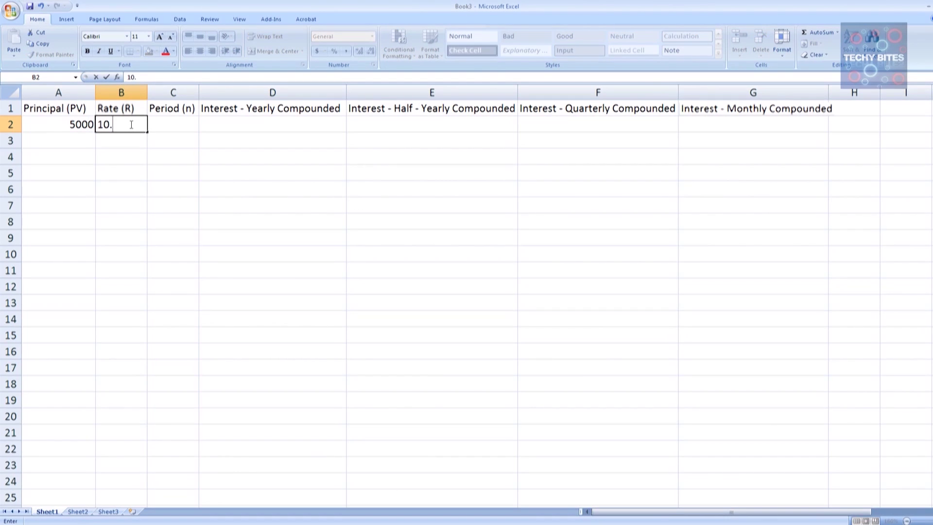
{"action": "left_click", "coordinate": [178, 125]}
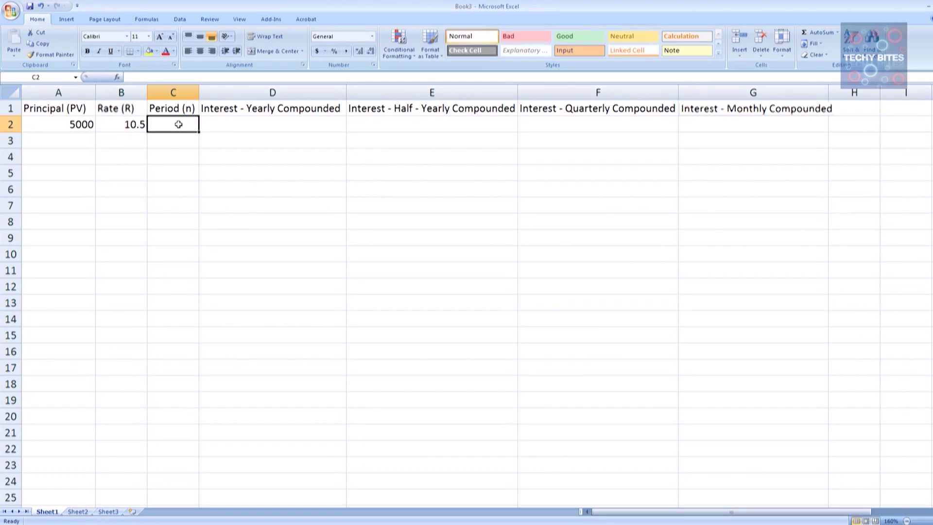
{"action": "type", "text": "3"}
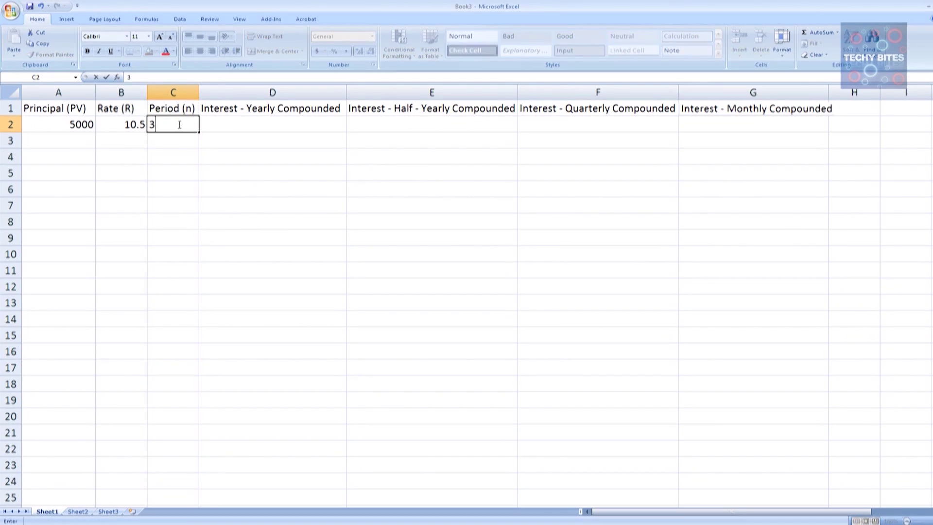
{"action": "left_click", "coordinate": [242, 125]}
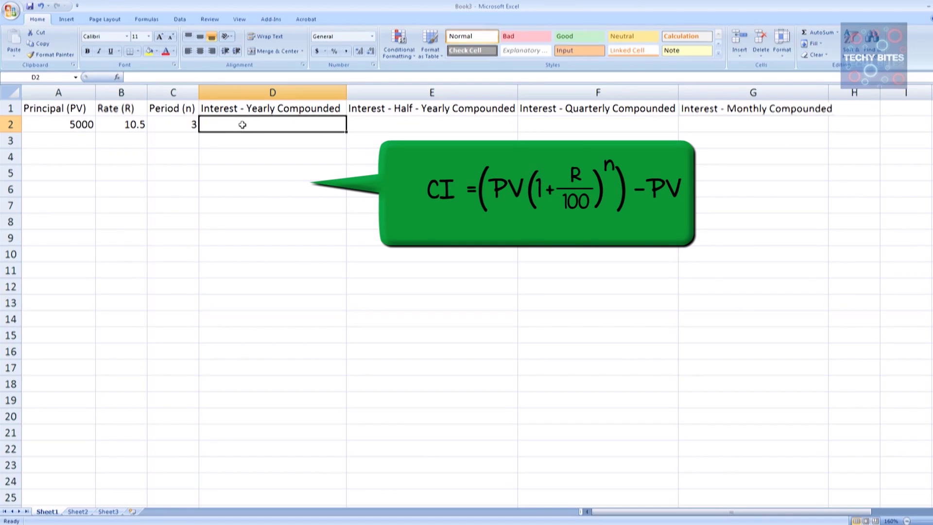
Enter =(A2*(1+B2/100)^C2)-A2 in D2 to get the yearly interest 1746.16
{"action": "type", "text": "="}
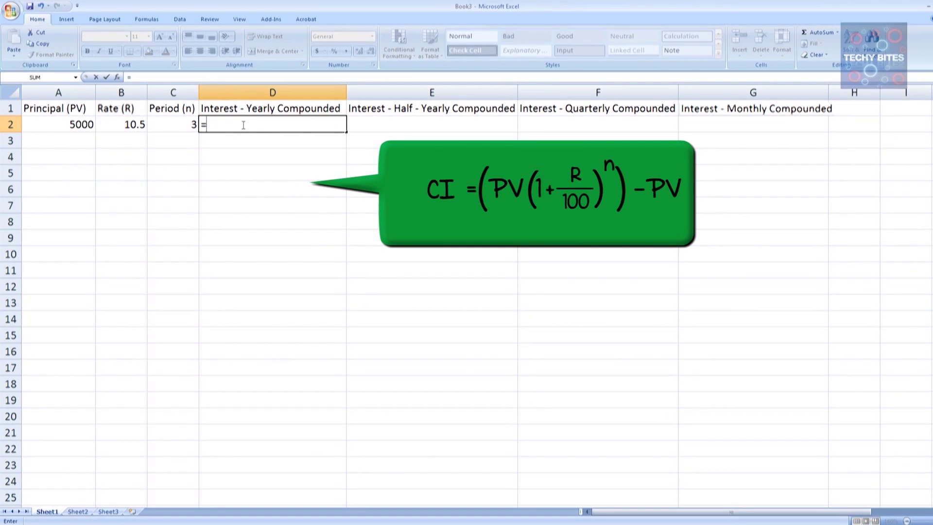
{"action": "type", "text": "(A2"}
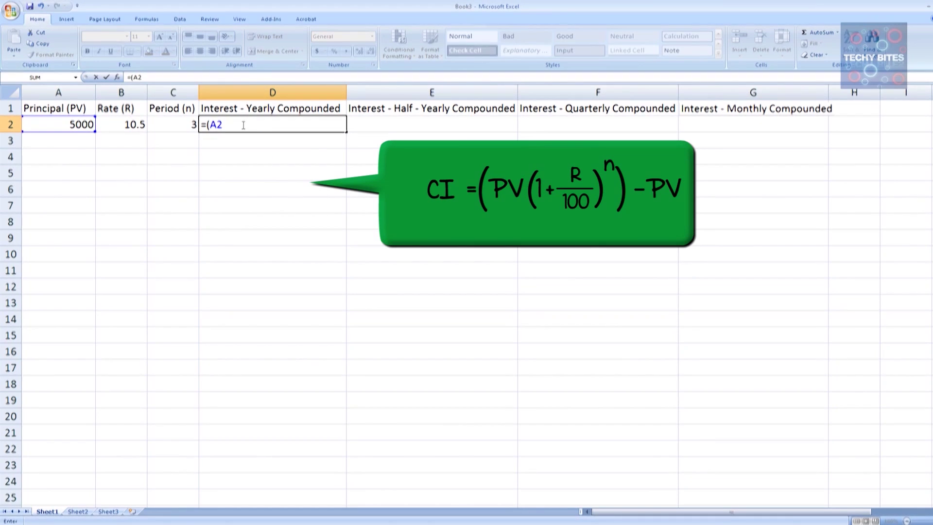
{"action": "type", "text": "*(1"}
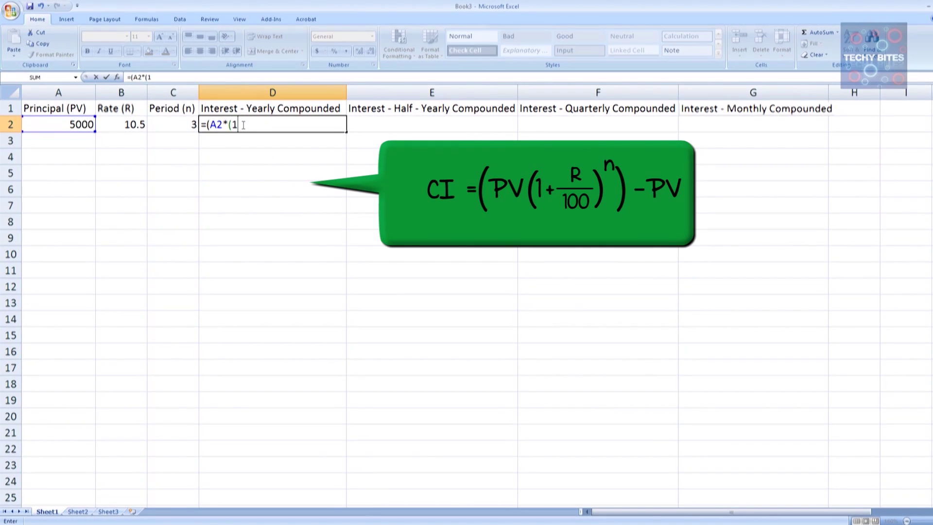
{"action": "type", "text": "+B2/1"}
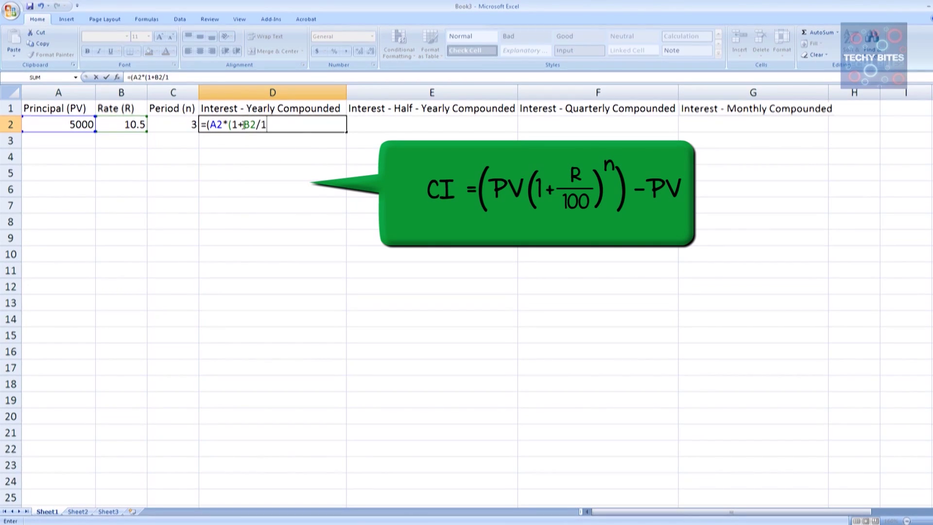
{"action": "type", "text": "00)^c"}
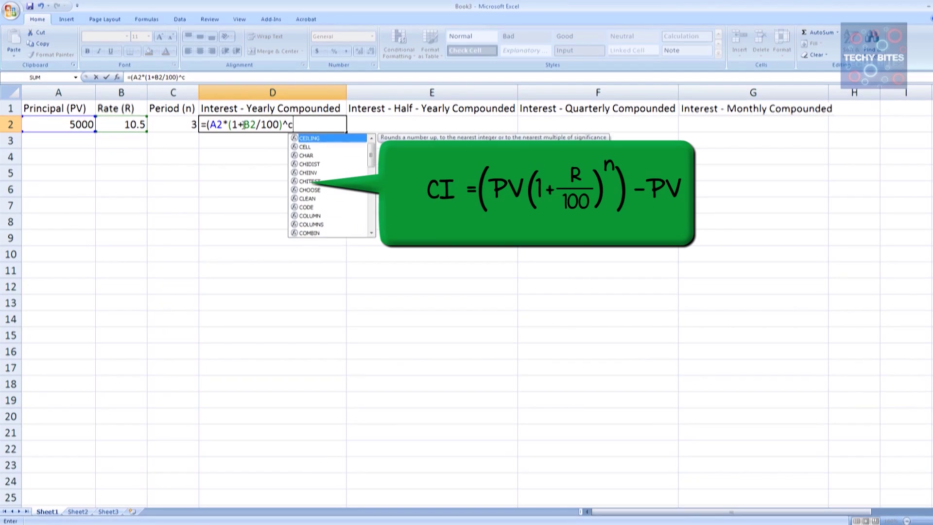
{"action": "type", "text": "2"}
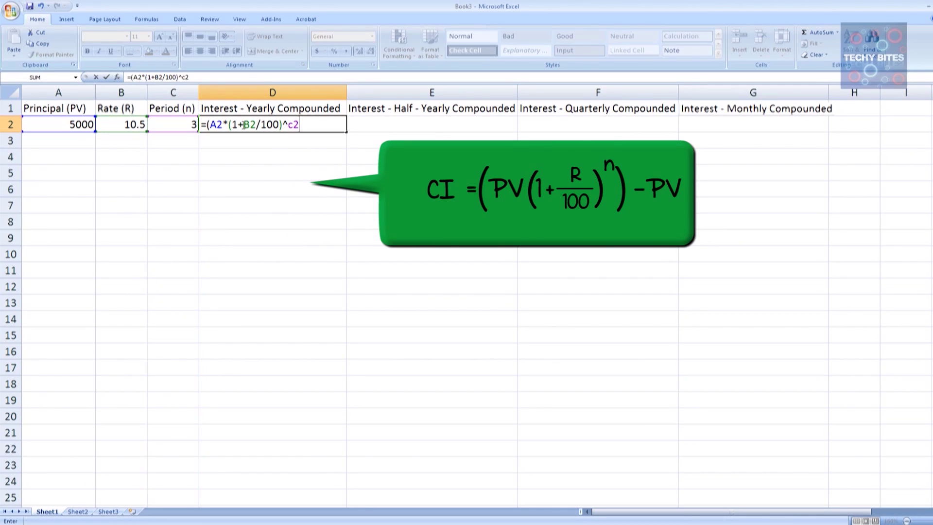
{"action": "type", "text": ")-"}
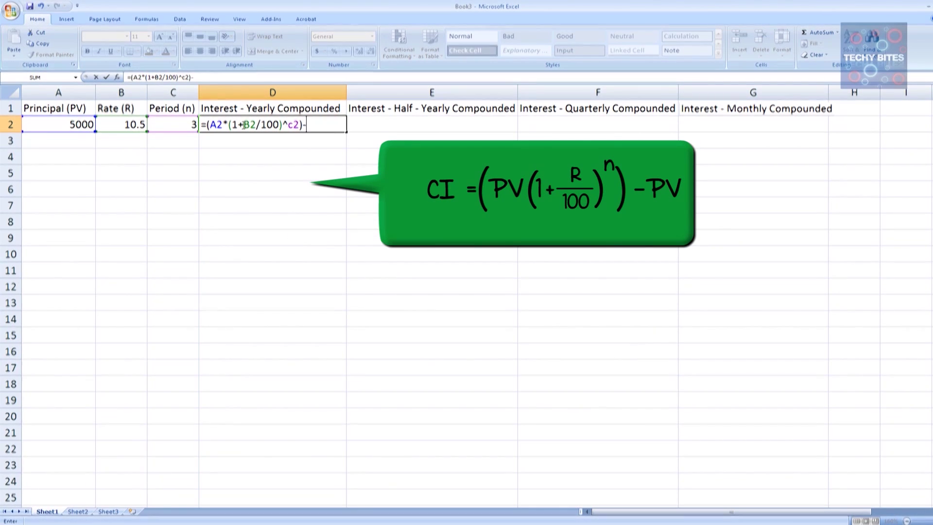
{"action": "type", "text": "A2"}
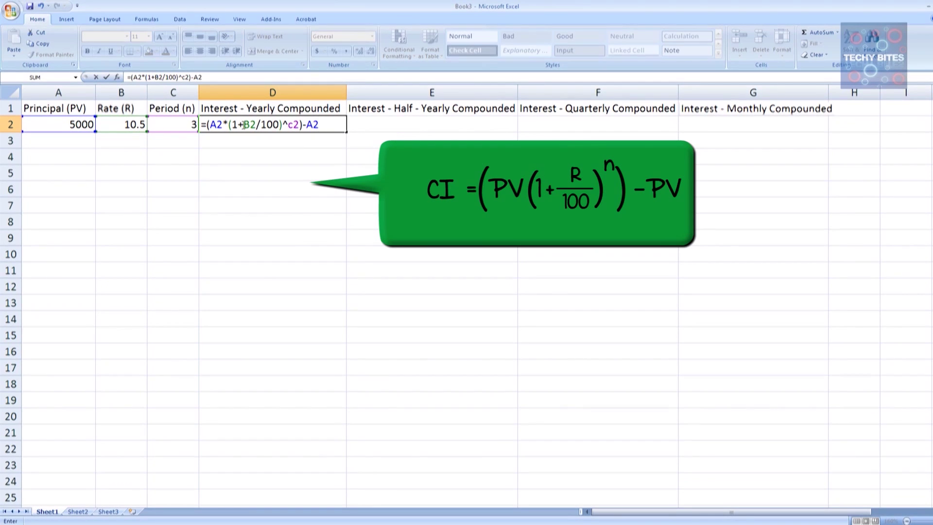
{"action": "key", "text": "Return"}
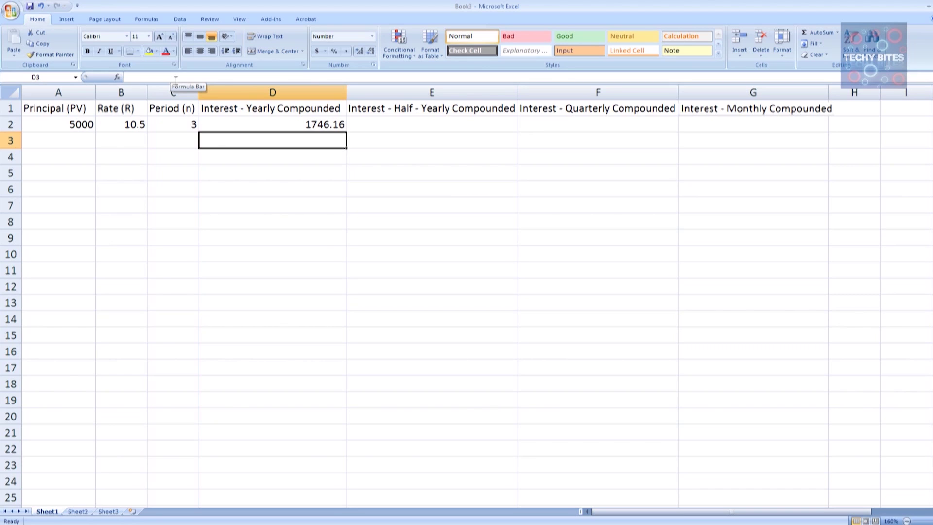
Enter =(A2*(1+B2/2/100)^(C2*2))-A2 in E2 to get the half-yearly interest 1796.77
{"action": "left_click", "coordinate": [424, 122]}
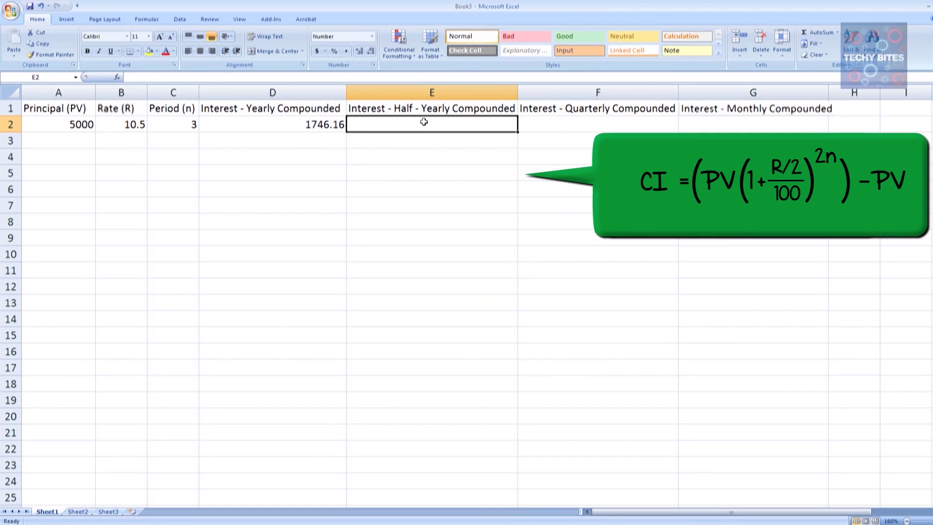
{"action": "left_click", "coordinate": [258, 78]}
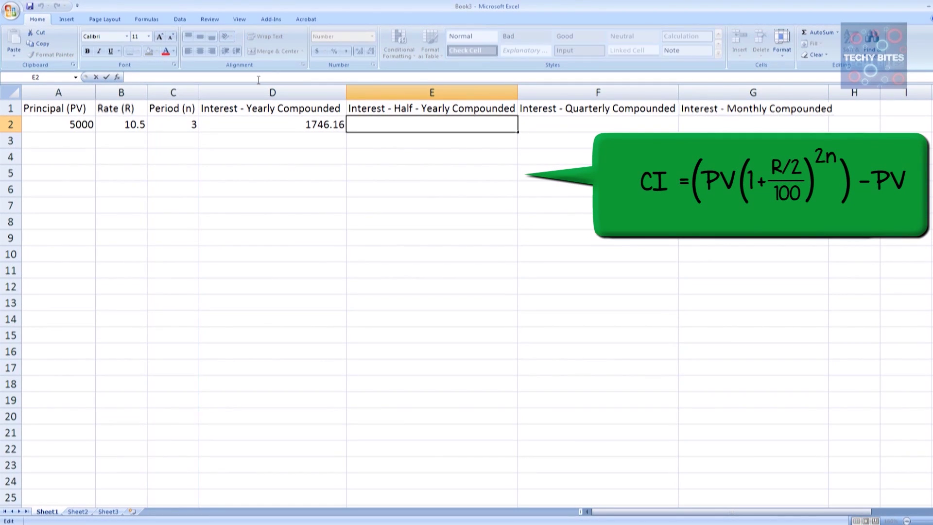
{"action": "type", "text": "=(A2"}
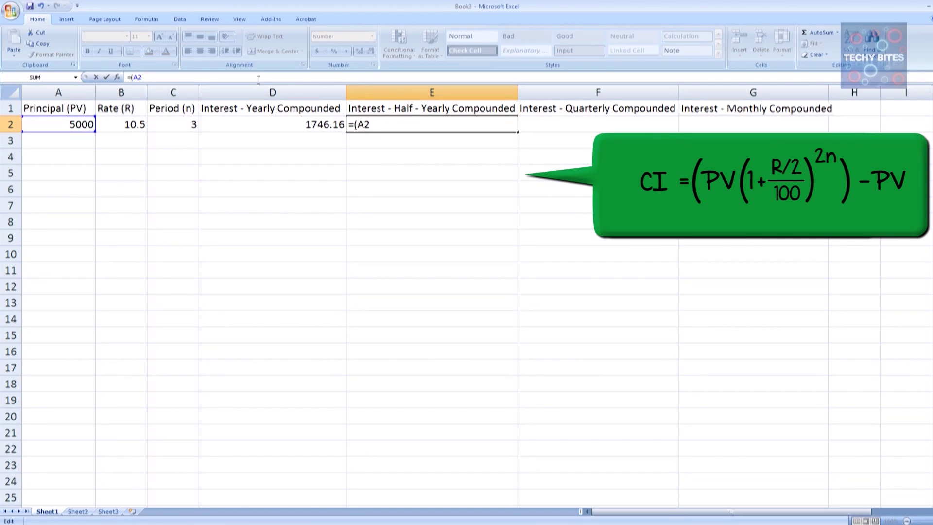
{"action": "type", "text": "*(1+B"}
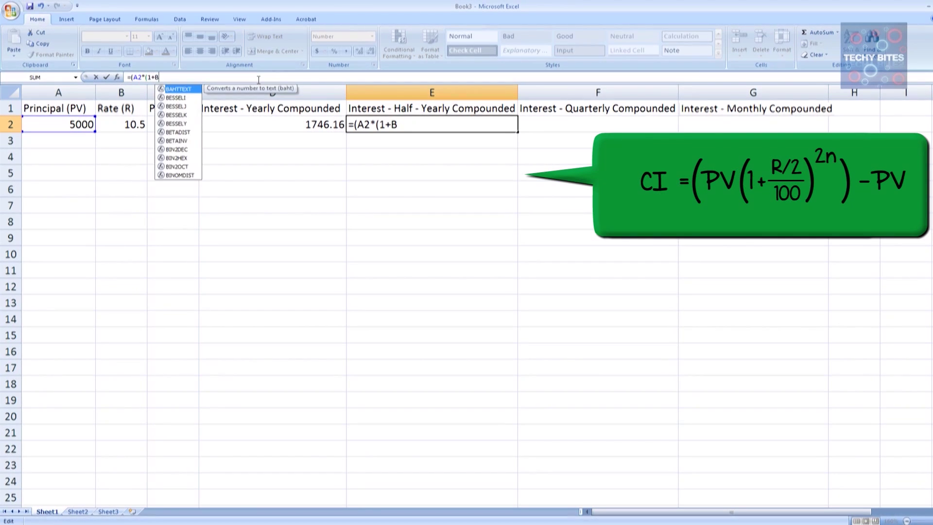
{"action": "type", "text": "2"}
{"action": "type", "text": "/"}
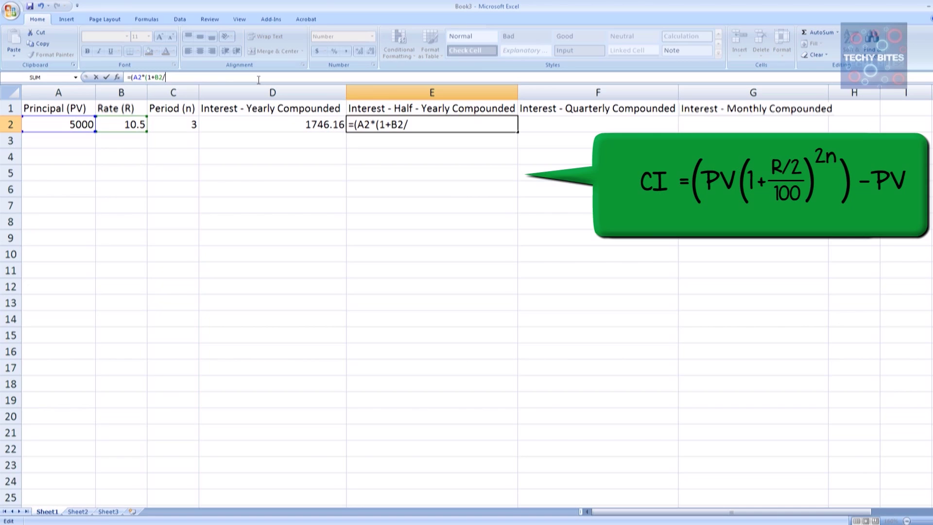
{"action": "type", "text": "2/100)^(C2"}
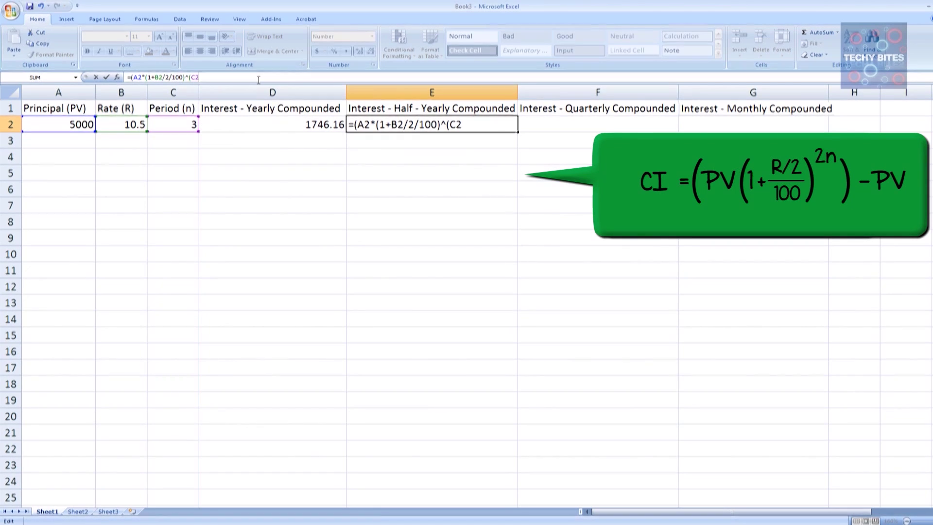
{"action": "type", "text": "*2))-A2"}
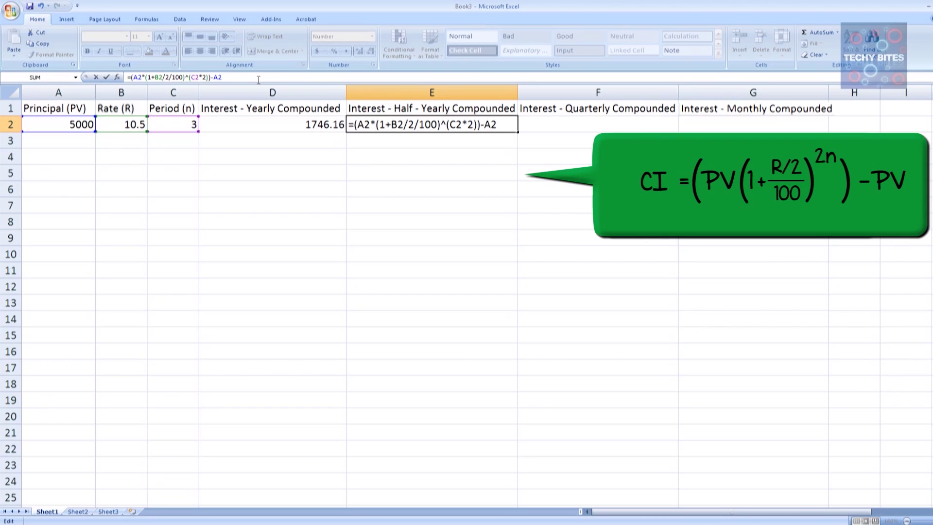
{"action": "key", "text": "Return"}
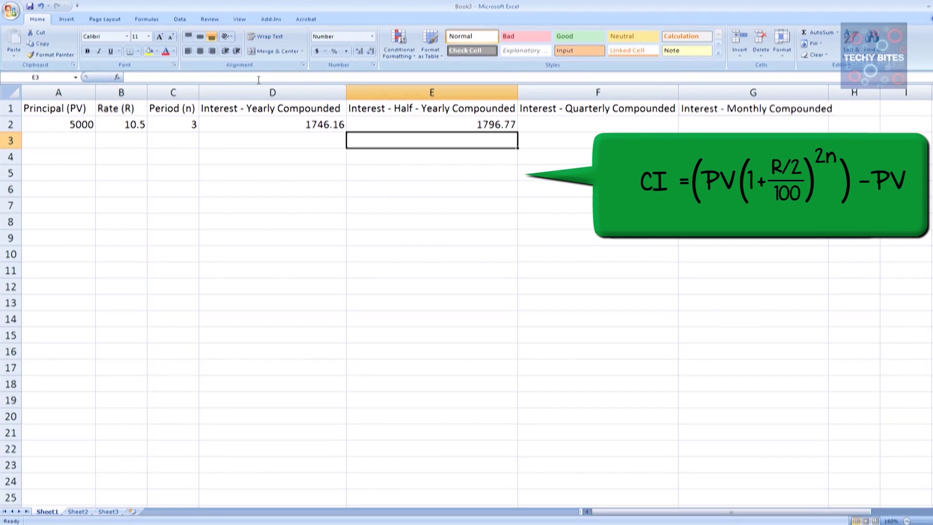
Enter =(A2*(1+B2/4/100)^(C2*4))-A2 in F2 to get the quarterly interest 1823.51
{"action": "left_click", "coordinate": [557, 125]}
{"action": "left_click", "coordinate": [275, 80]}
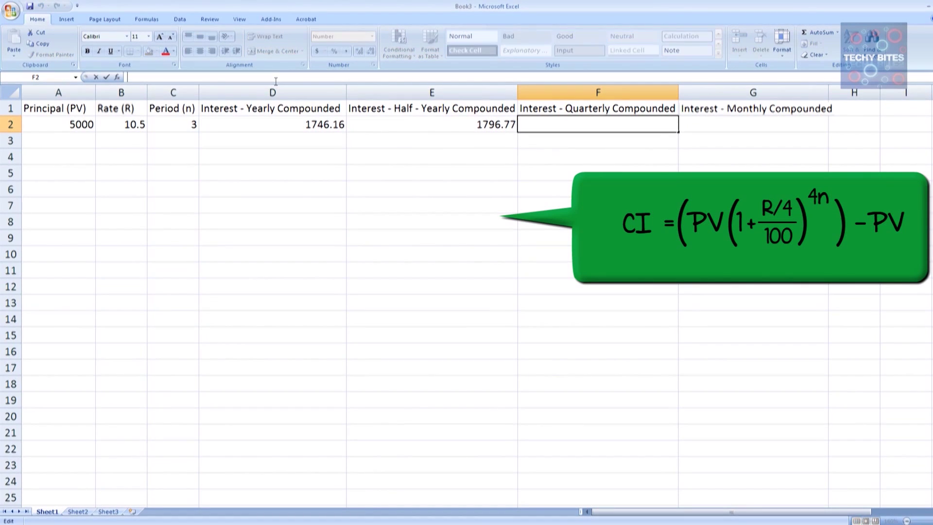
{"action": "type", "text": "=(A2*"}
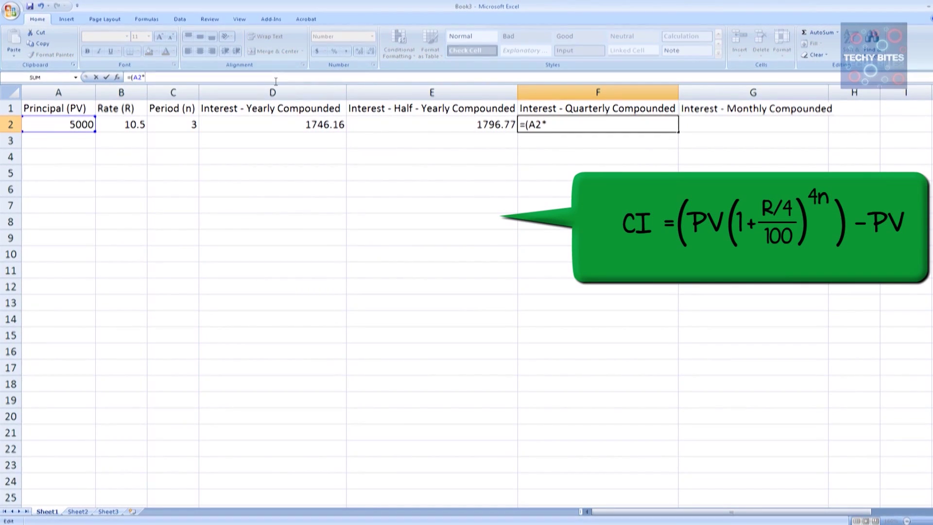
{"action": "type", "text": "(1+B"}
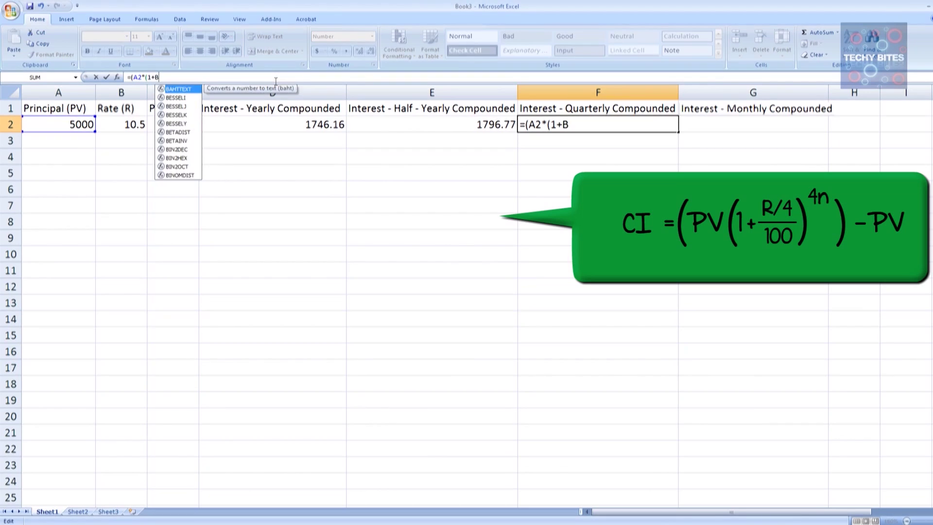
{"action": "type", "text": "2/4/"}
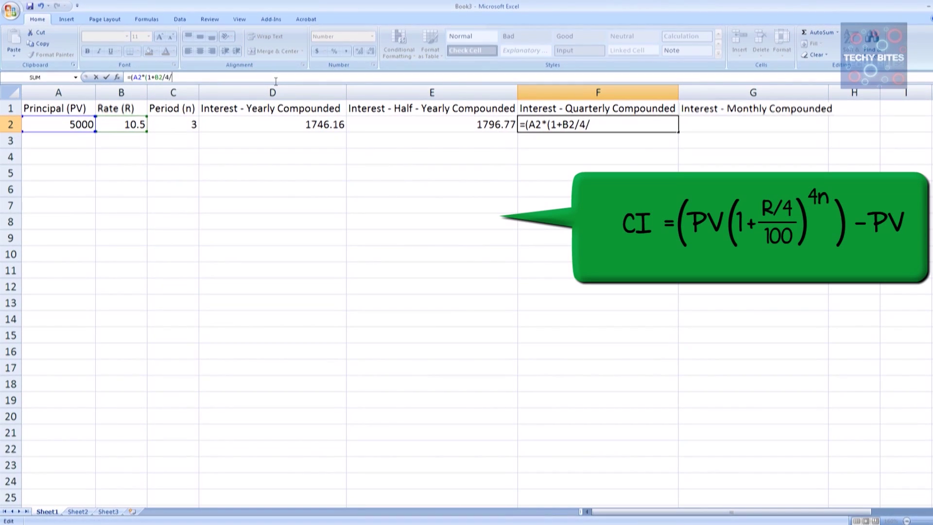
{"action": "type", "text": "100)^(C2*4)"}
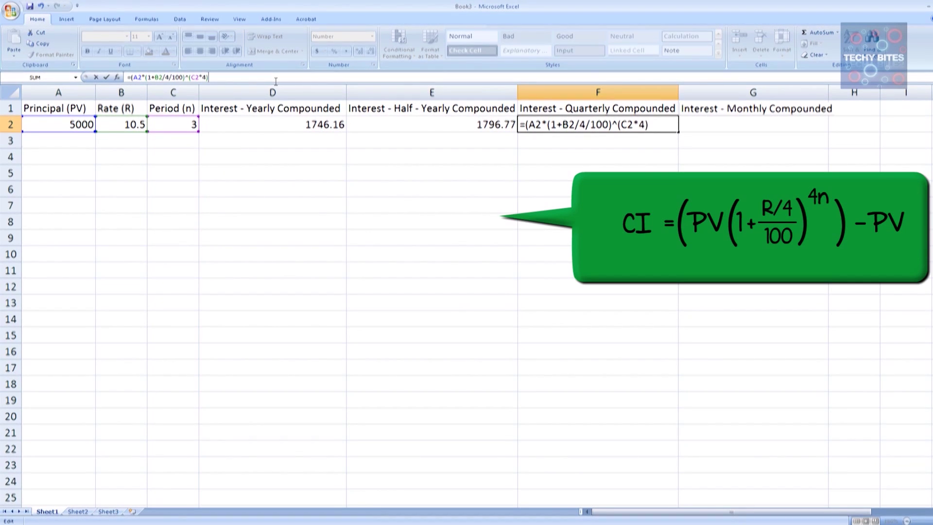
{"action": "type", "text": ")-A2"}
{"action": "key", "text": "Return"}
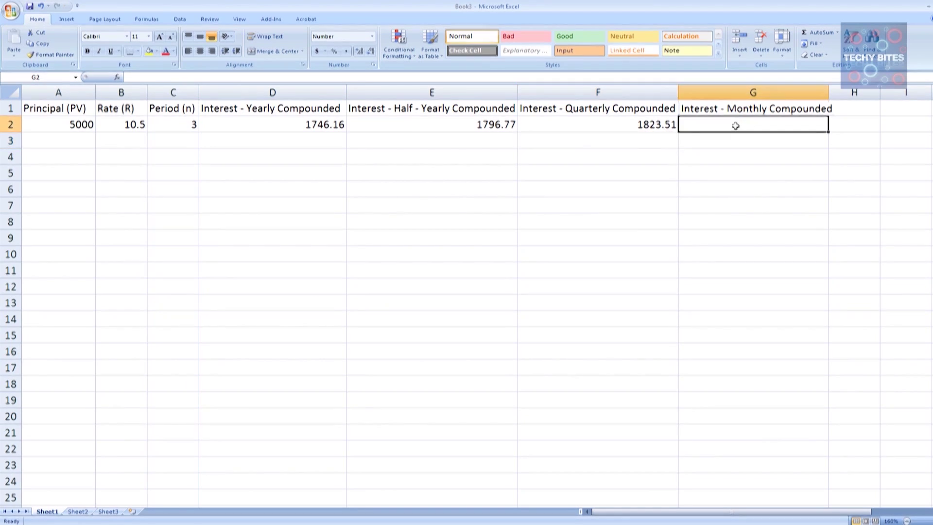
Enter =(A2*(1+B2/12/100)^(C2*12))-A2 in G2 to get the monthly interest 1841.92
{"action": "left_click", "coordinate": [735, 125]}
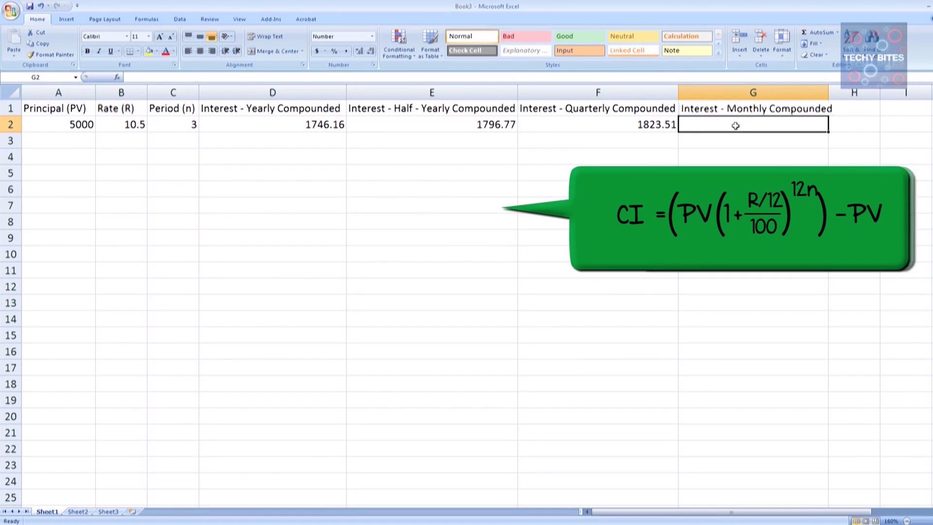
{"action": "type", "text": "="}
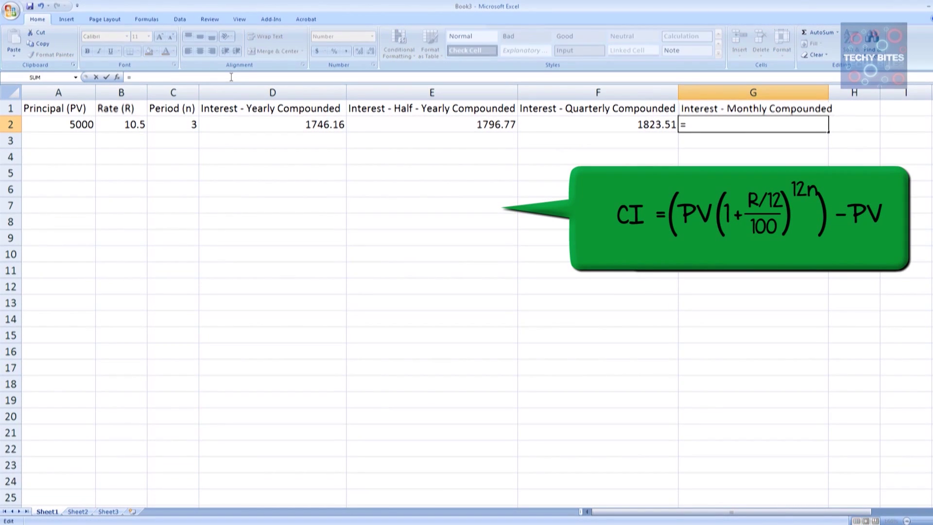
{"action": "type", "text": "(A2*(1+"}
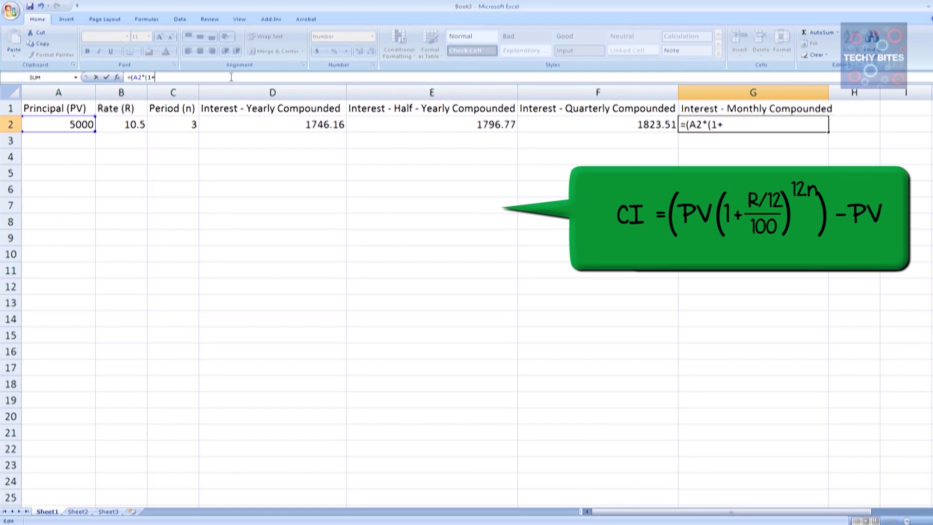
{"action": "type", "text": "B2/12"}
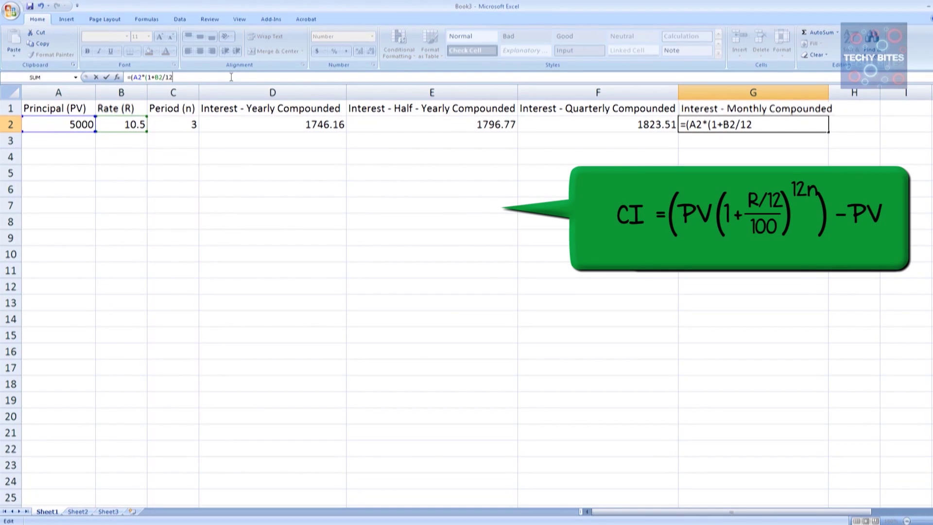
{"action": "type", "text": "/100)"}
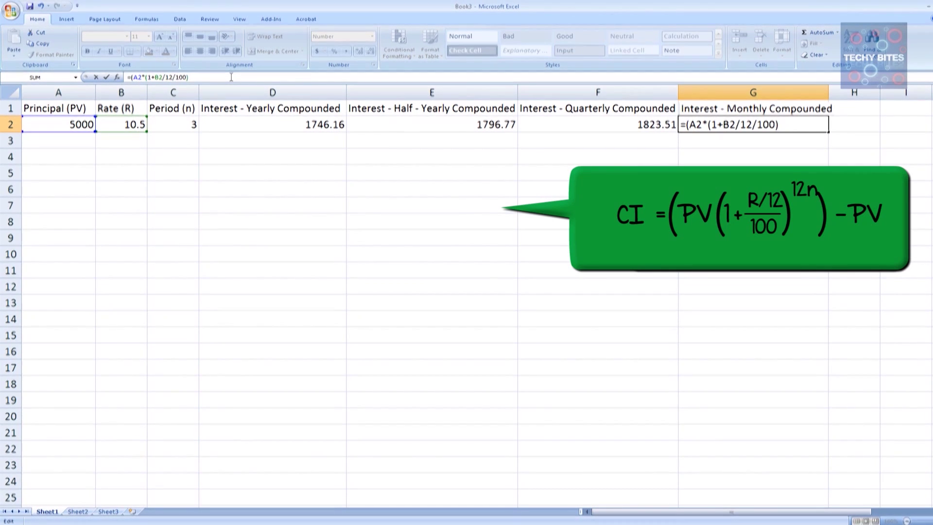
{"action": "type", "text": "^(C2*12))"}
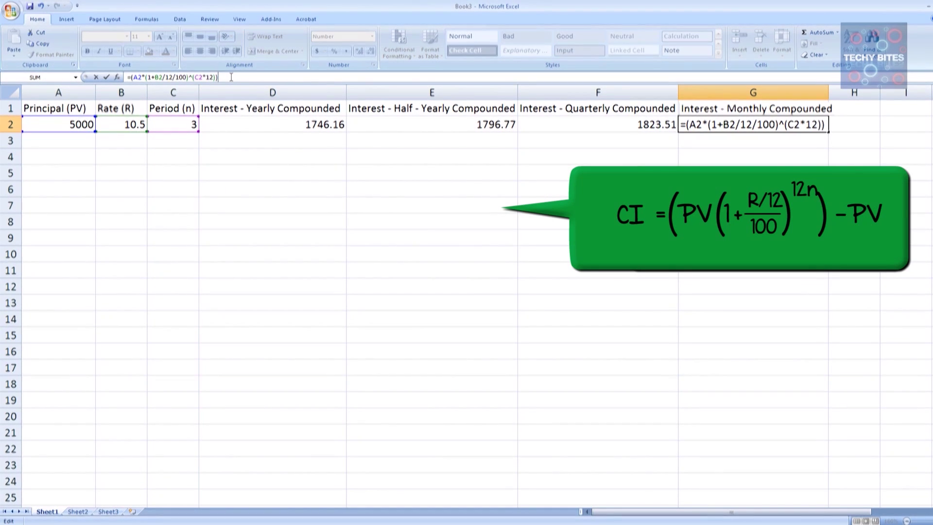
{"action": "type", "text": "-A2"}
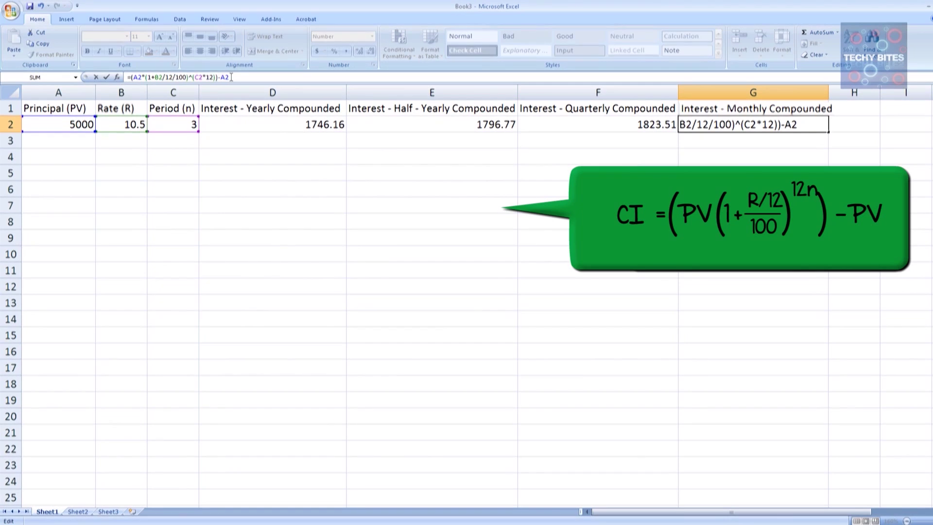
{"action": "key", "text": "Return"}
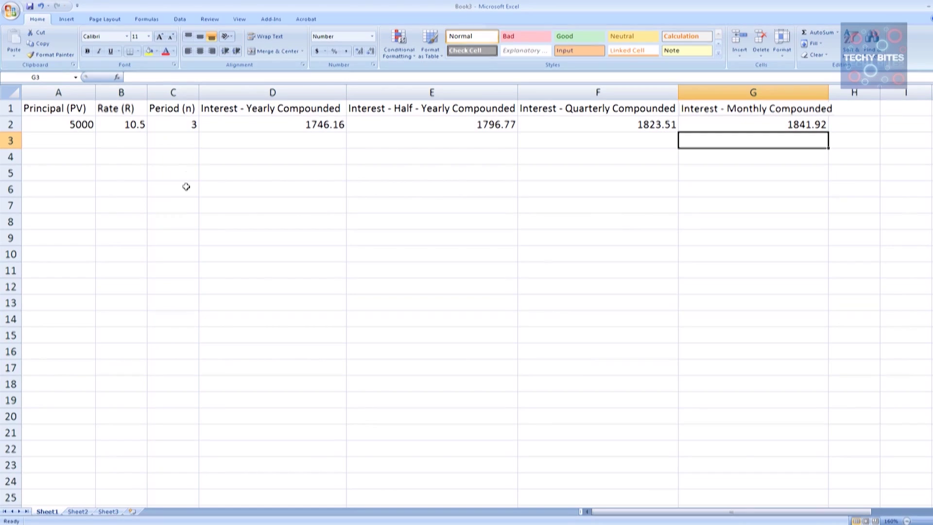
Select the range A1:G2 as the data for the line chart
{"action": "left_click_drag", "start_coordinate": [49, 108], "coordinate": [478, 121]}
{"action": "left_click_drag", "start_coordinate": [479, 121], "coordinate": [753, 118]}
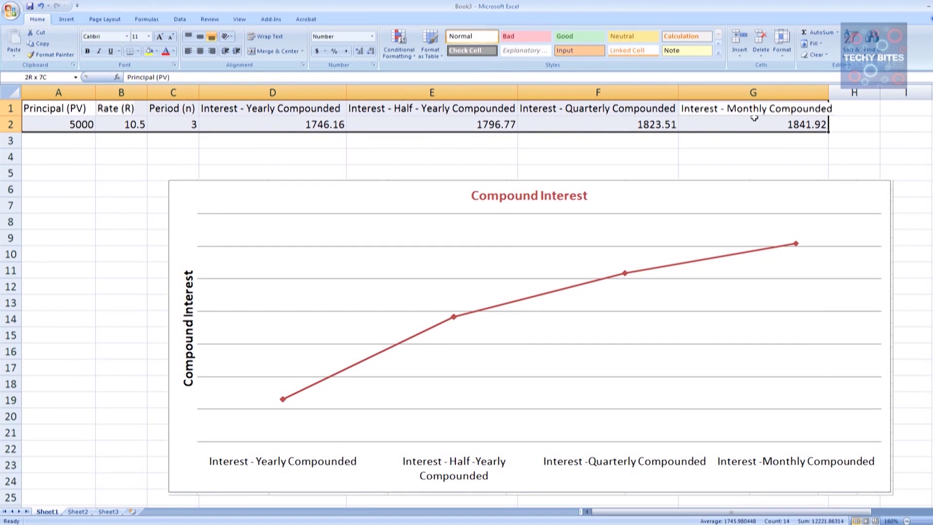